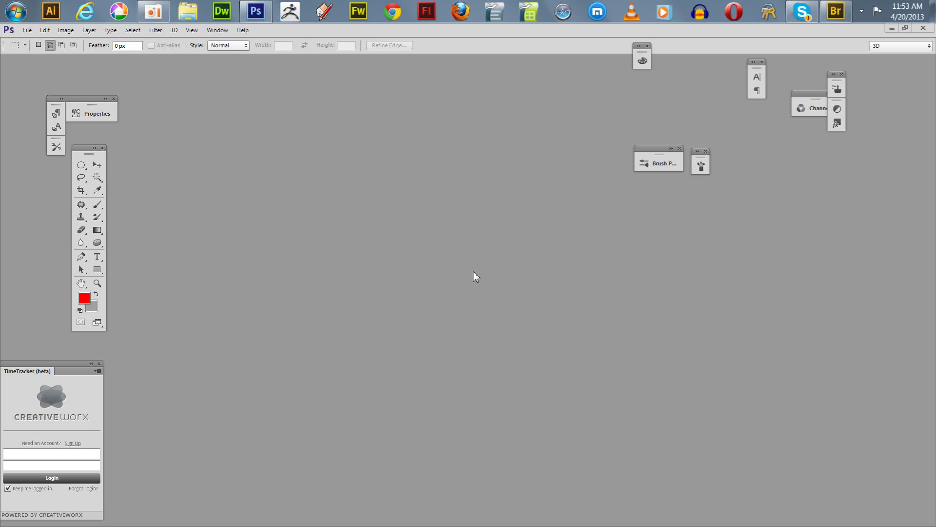
# Switch to Adobe Bridge to open IMG_1384.JPG in Photoshop, and close the TimeTracker panel.
pyautogui.click(99, 364)
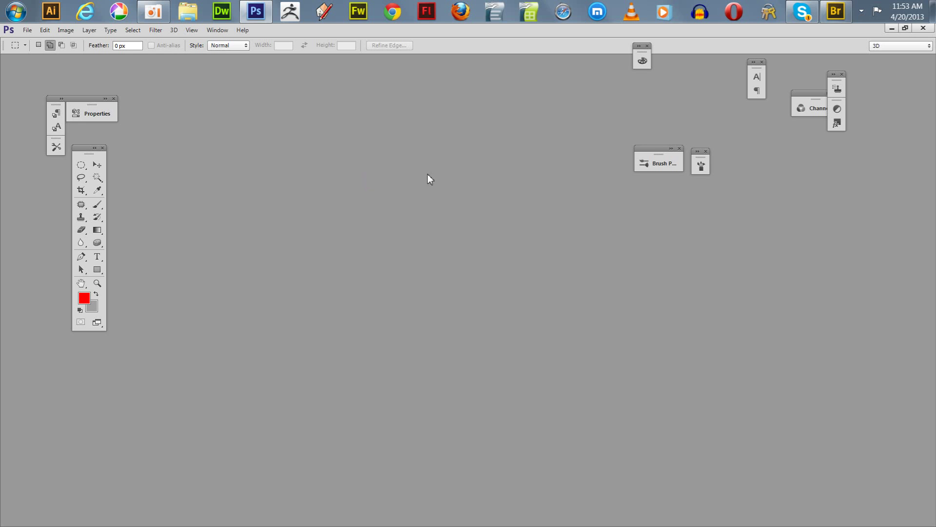
pyautogui.click(836, 11)
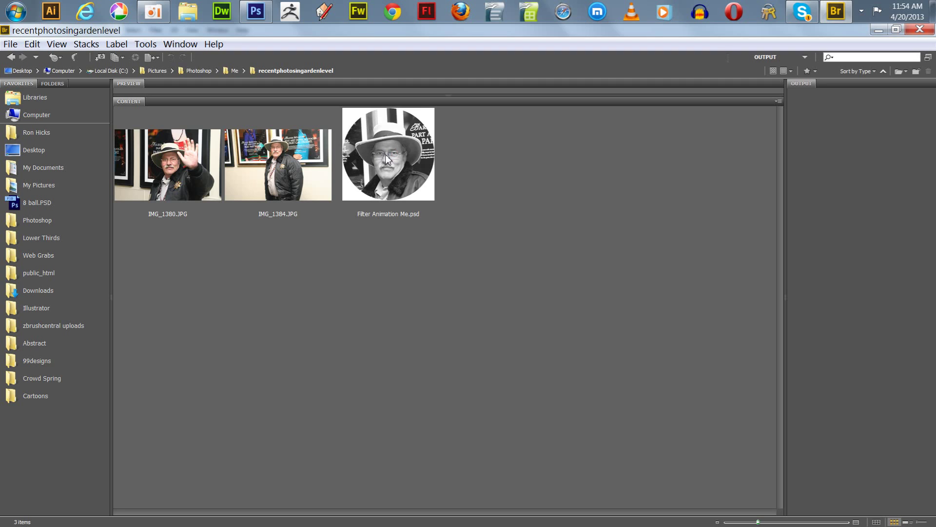
pyautogui.click(288, 168)
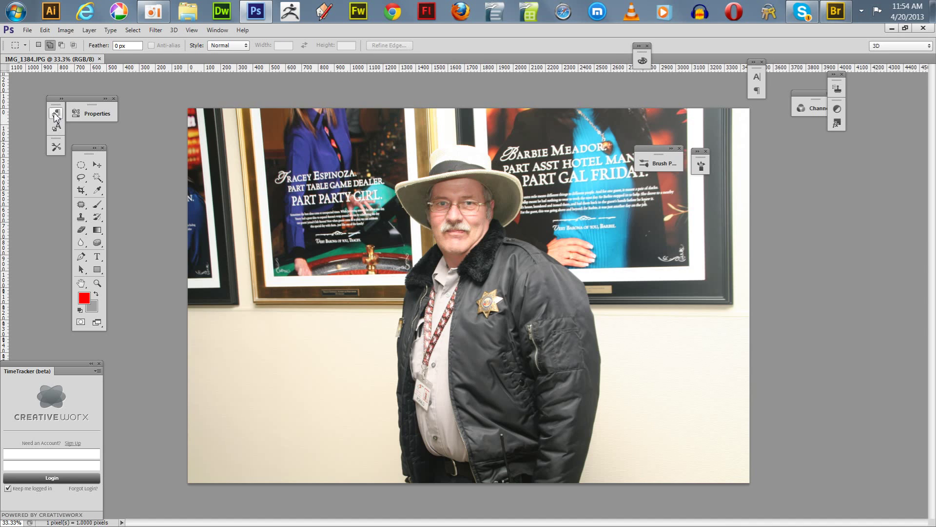
pyautogui.click(99, 365)
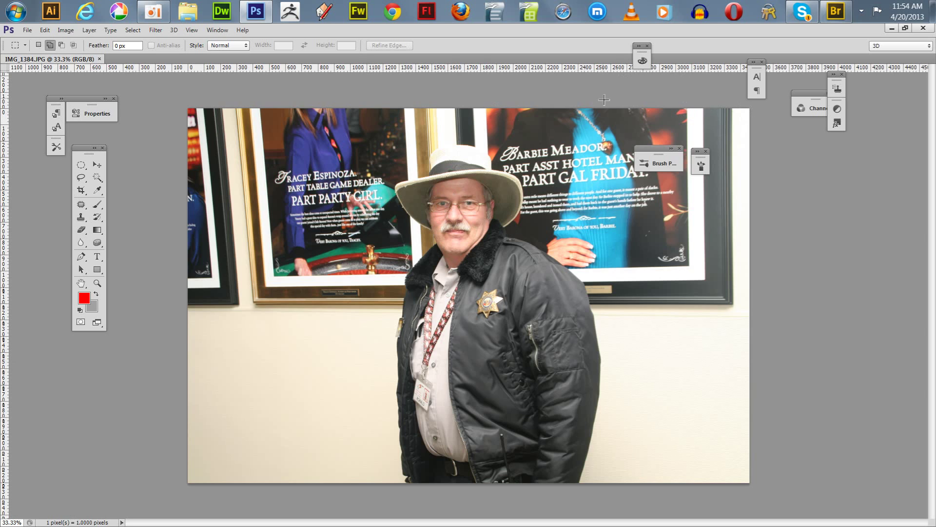
# Duplicate the photo's Background layer and hide the original.
pyautogui.press('F7')
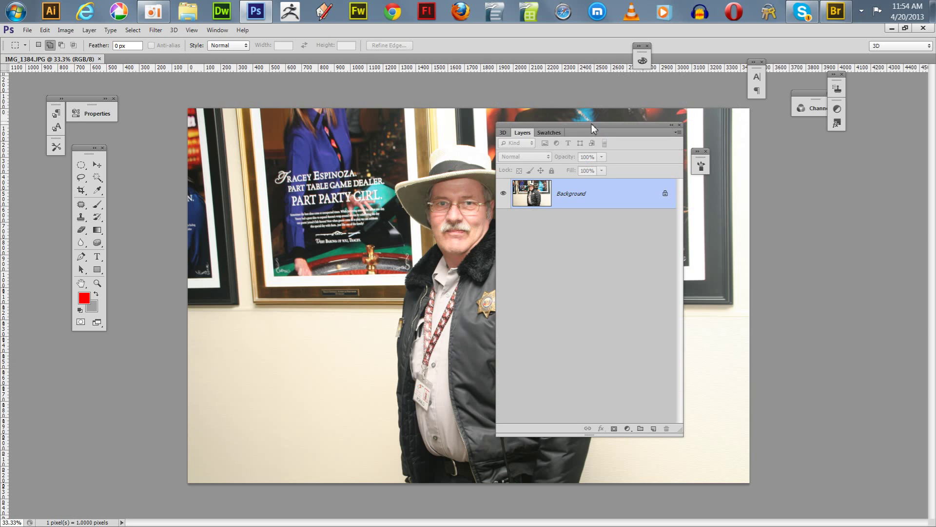
pyautogui.moveTo(588, 129); pyautogui.dragTo(783, 119)
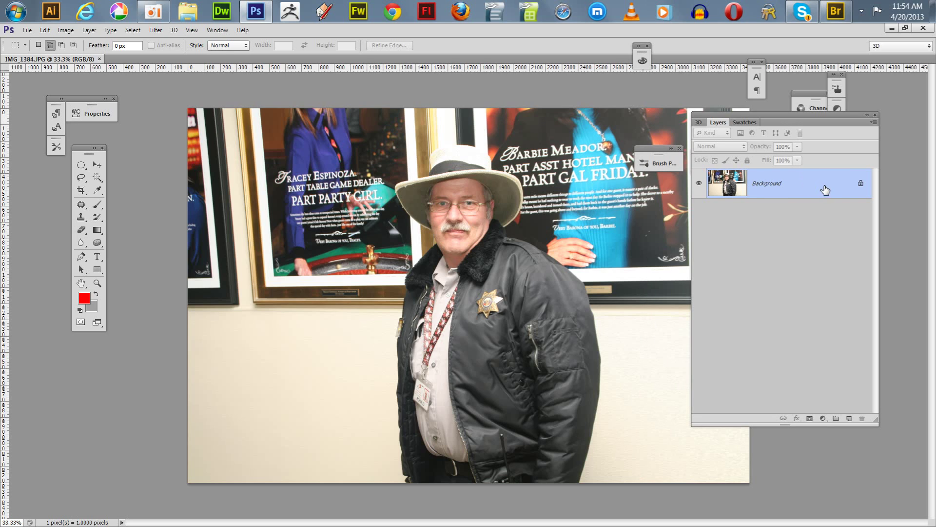
pyautogui.moveTo(827, 188); pyautogui.dragTo(849, 418)
pyautogui.click(699, 213)
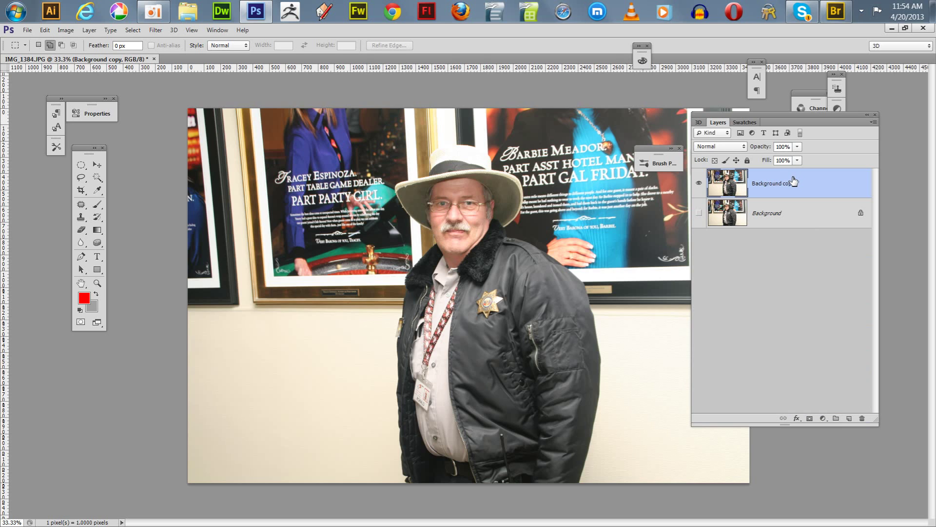
# Draw a circle shape without fill or stroke, about 984 px across, around the man's head and hat.
pyautogui.click(98, 272)
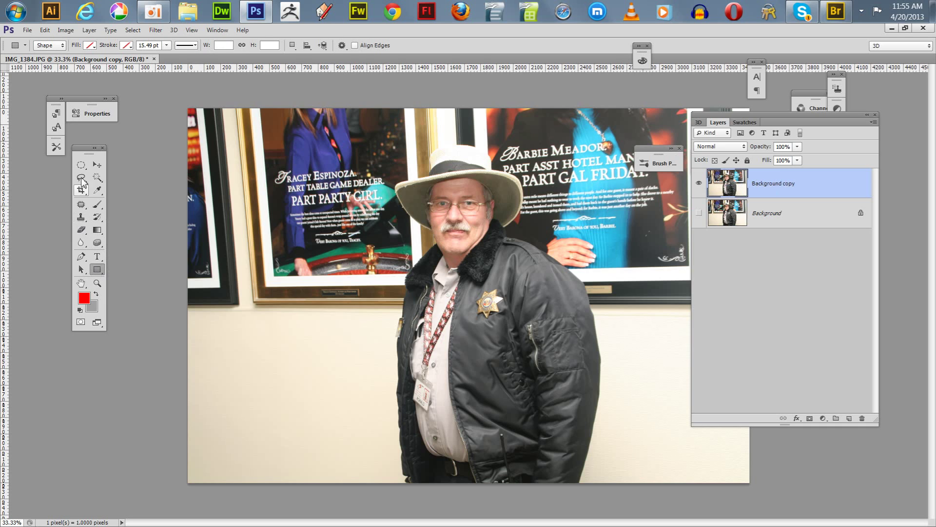
pyautogui.click(98, 167)
pyautogui.press('u')
pyautogui.hotkey('shift', 'u')
pyautogui.hotkey('shift', 'u')
pyautogui.moveTo(456, 216); pyautogui.dragTo(570, 296)
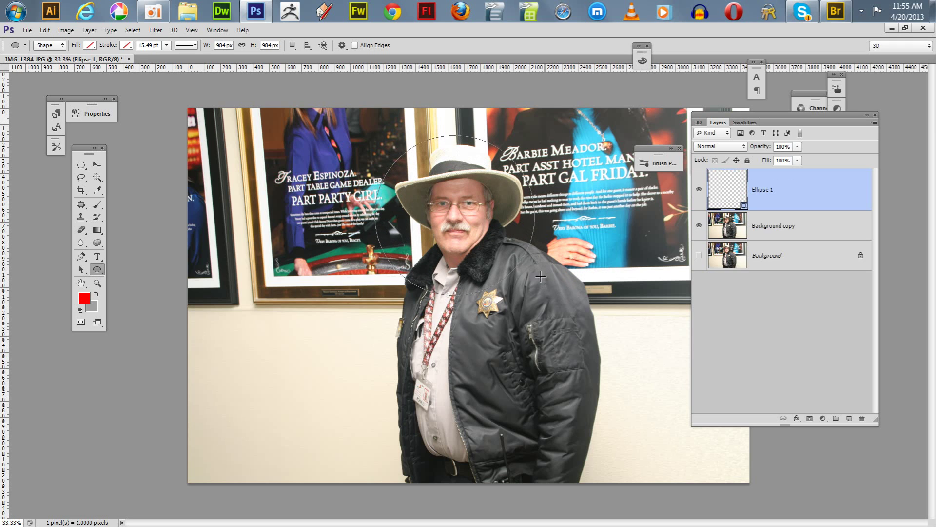
# Raise the circle slightly to frame the hat, and make an anti-aliased new selection from it with 0 px feather.
pyautogui.press('a')
pyautogui.click(765, 225)
pyautogui.click(758, 195)
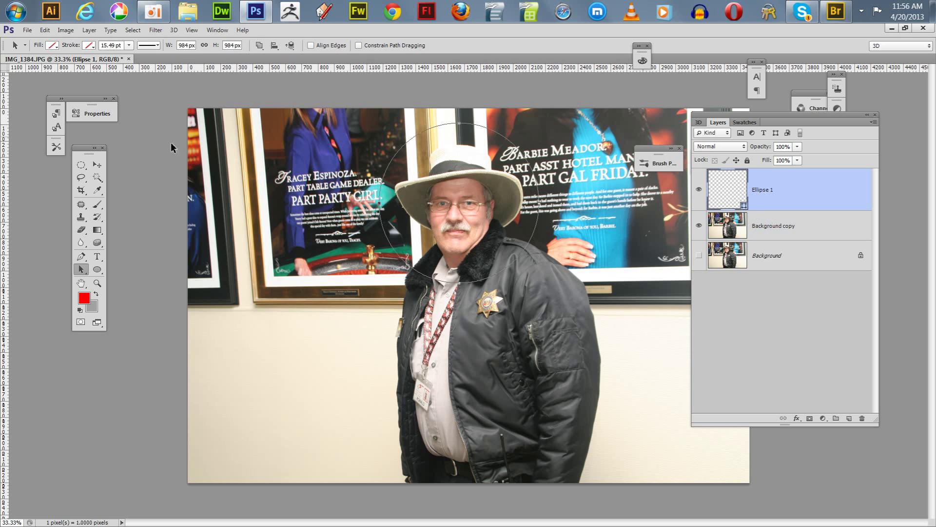
pyautogui.rightClick(485, 281)
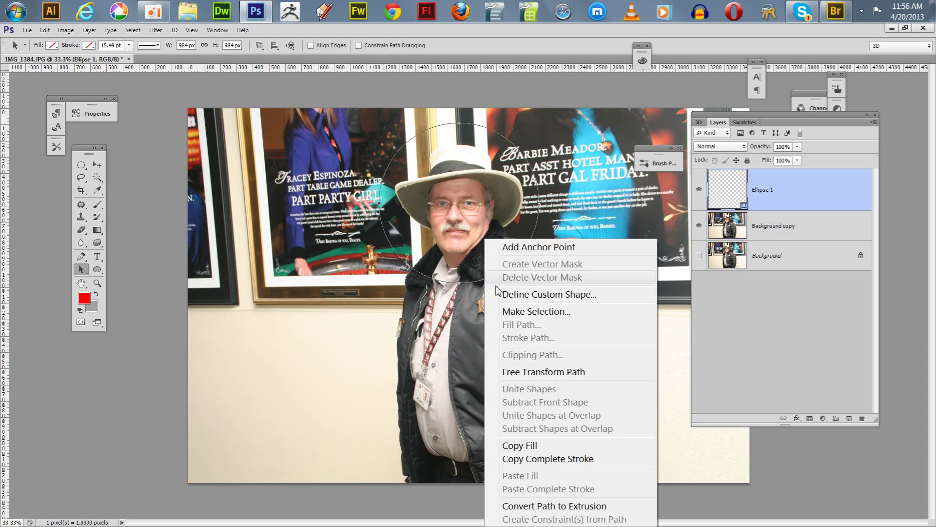
pyautogui.click(526, 310)
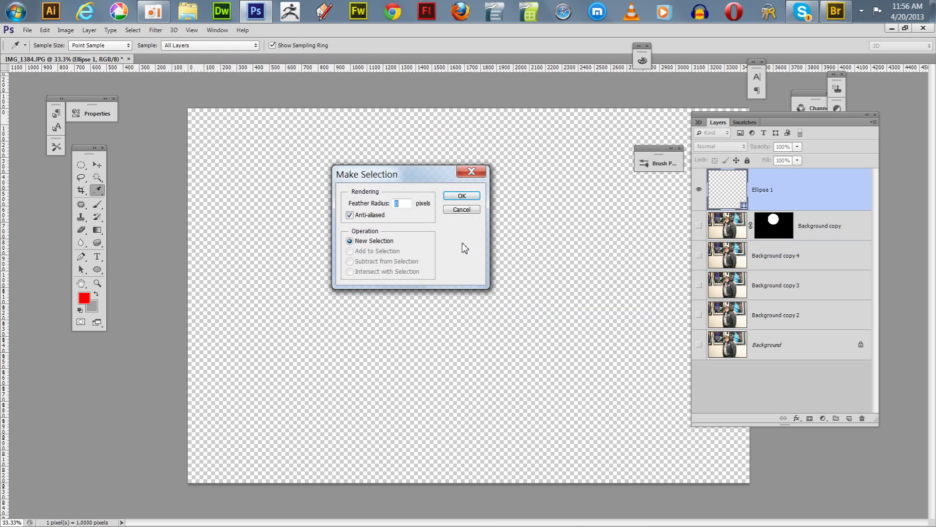
pyautogui.click(462, 197)
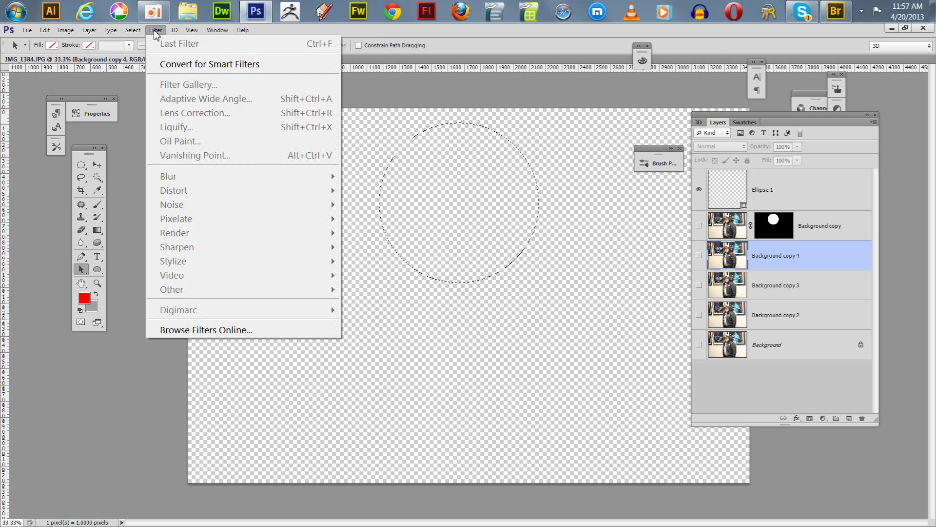
# Mask the Background copy 4 layer with the circular selection.
pyautogui.click(174, 30)
pyautogui.click(714, 248)
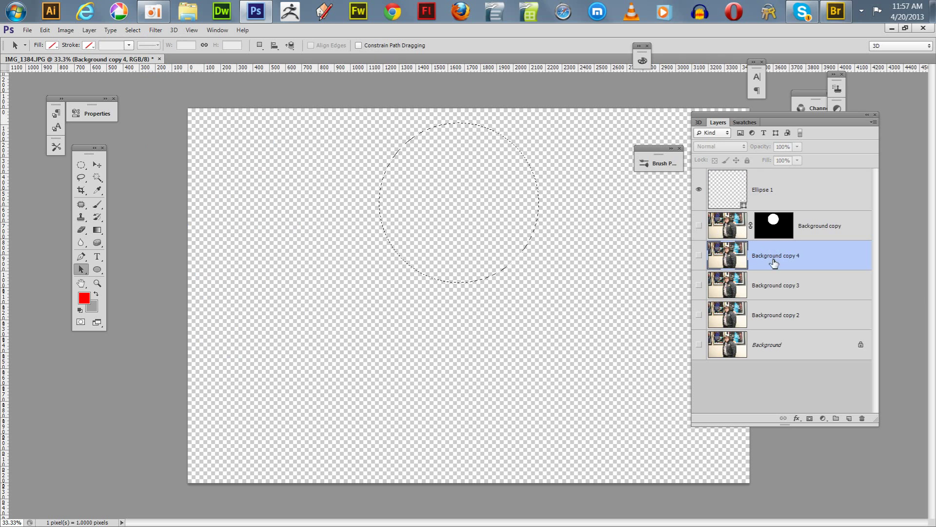
pyautogui.click(810, 418)
pyautogui.click(156, 30)
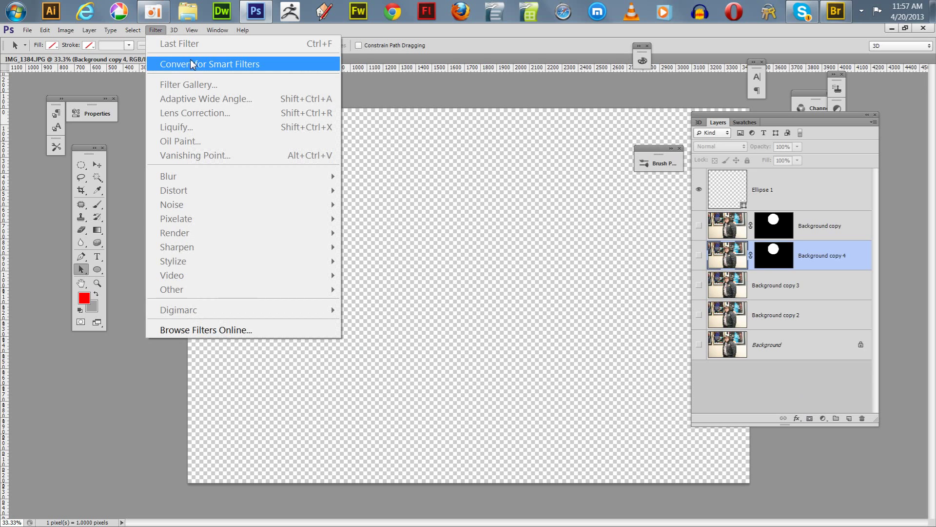
pyautogui.click(193, 64)
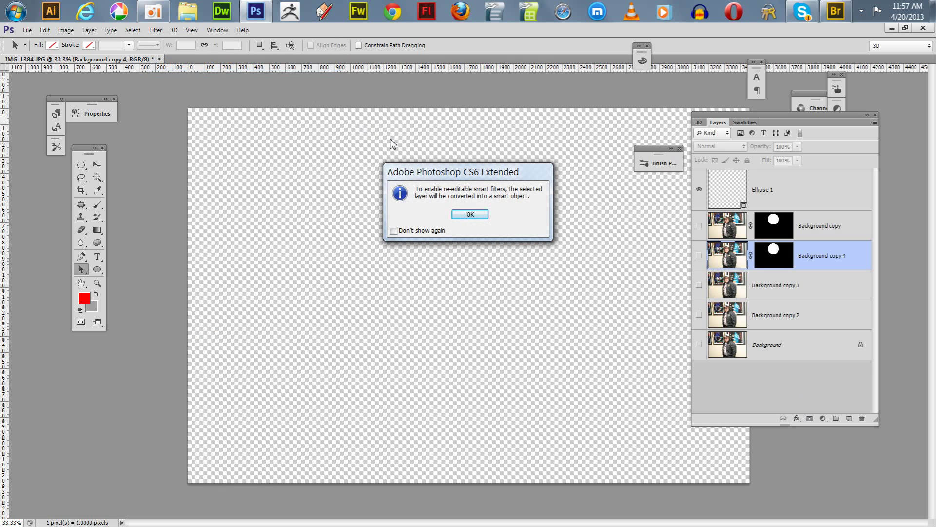
pyautogui.click(454, 217)
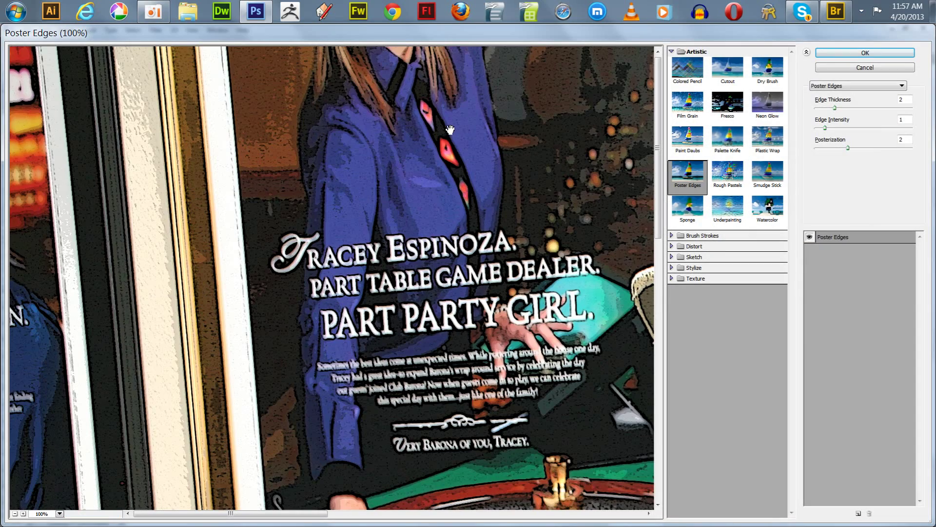
pyautogui.click(851, 68)
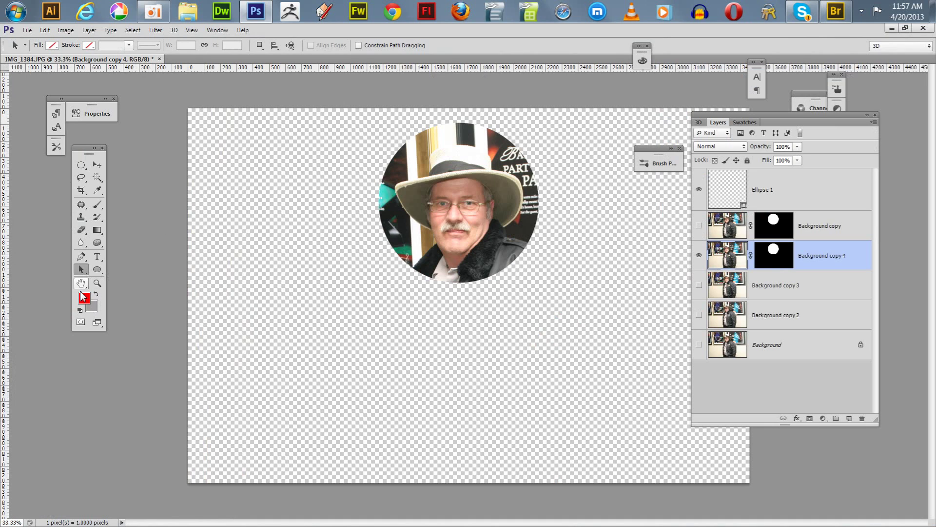
# Apply the Halftone Pattern filter to the Background copy 4 layer with size 8, contrast 35 and the Dot pattern type.
pyautogui.hotkey('ctrl', 'alt', 'f')
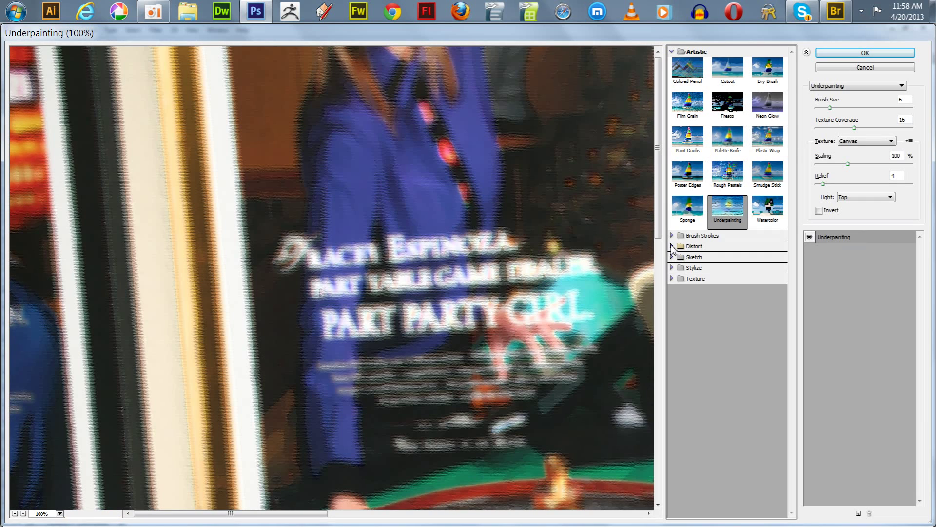
pyautogui.click(672, 246)
pyautogui.click(672, 291)
pyautogui.click(687, 378)
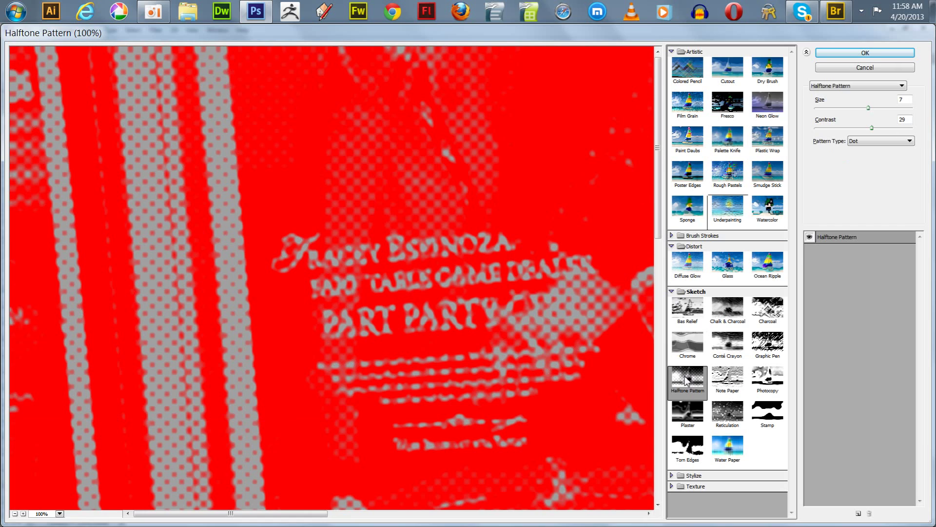
pyautogui.moveTo(868, 107); pyautogui.dragTo(860, 108)
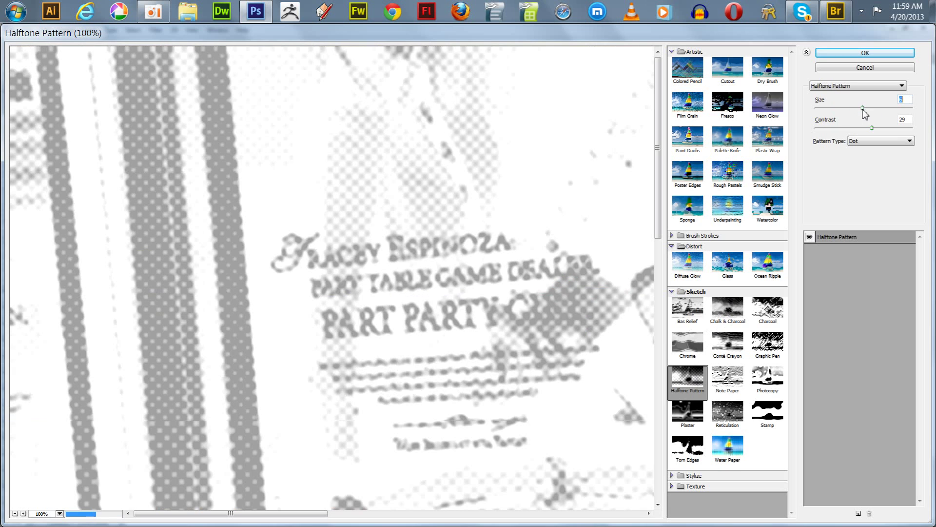
pyautogui.click(59, 513)
pyautogui.click(64, 488)
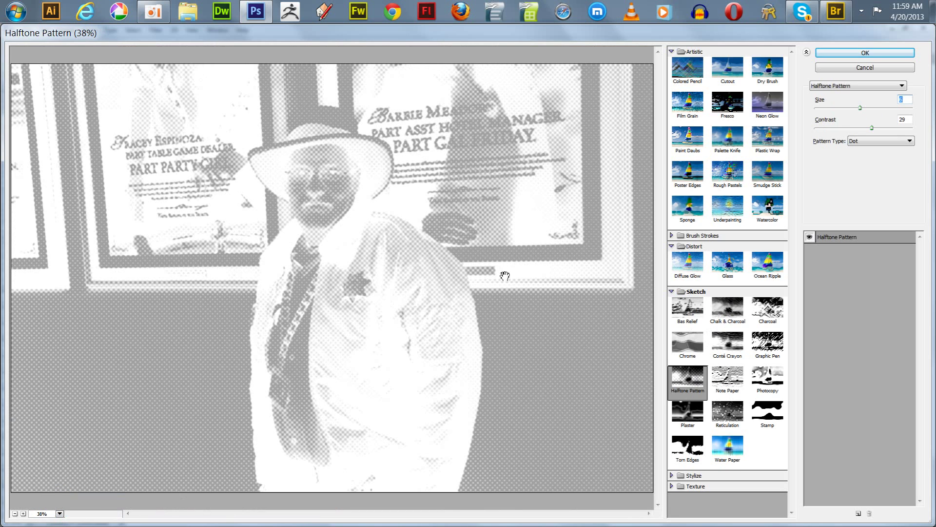
pyautogui.moveTo(861, 122); pyautogui.dragTo(873, 122)
pyautogui.moveTo(860, 108); pyautogui.dragTo(876, 107)
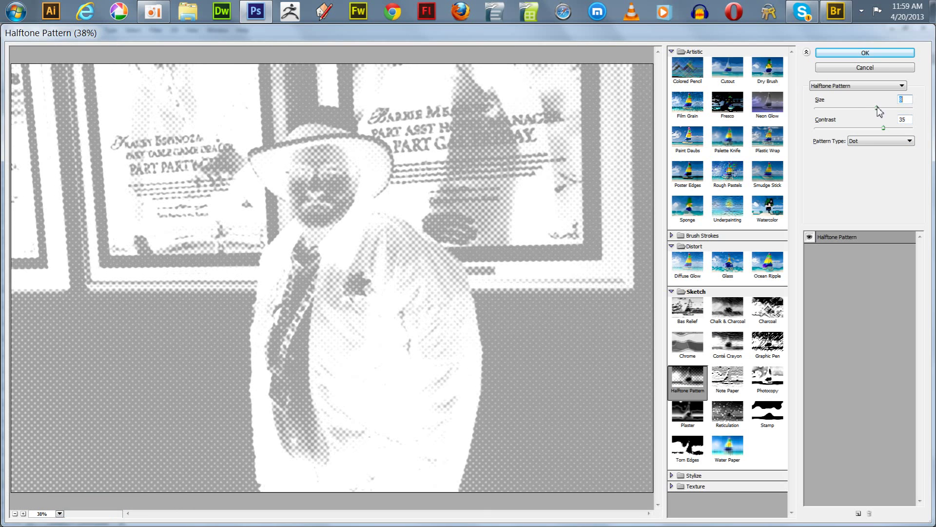
pyautogui.click(845, 54)
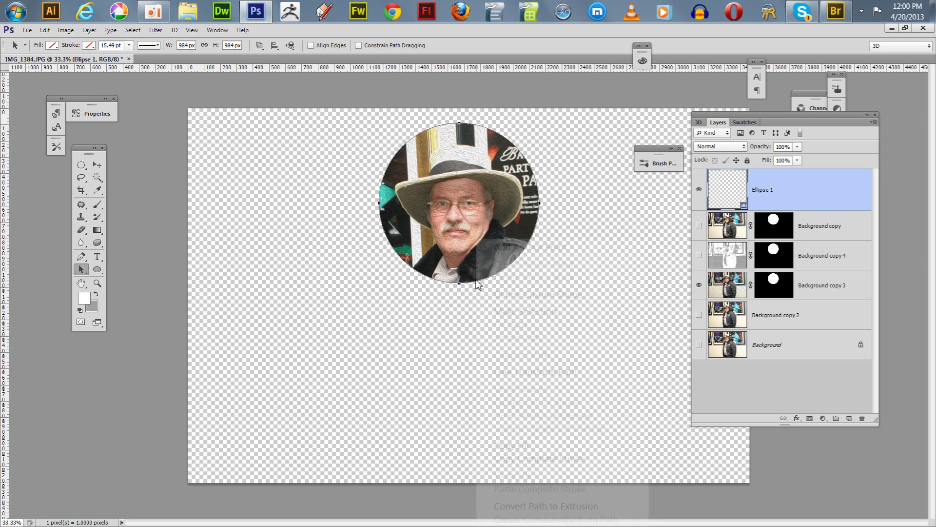
# Make a 0 px feather selection from the circle to mask Background copy 2, and hide Background copy 3.
pyautogui.rightClick(476, 283)
pyautogui.click(504, 308)
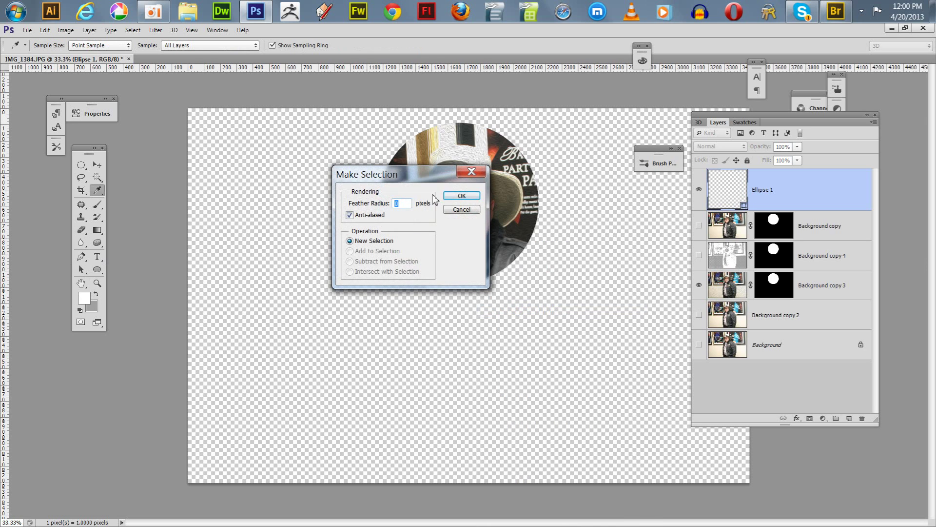
pyautogui.click(460, 196)
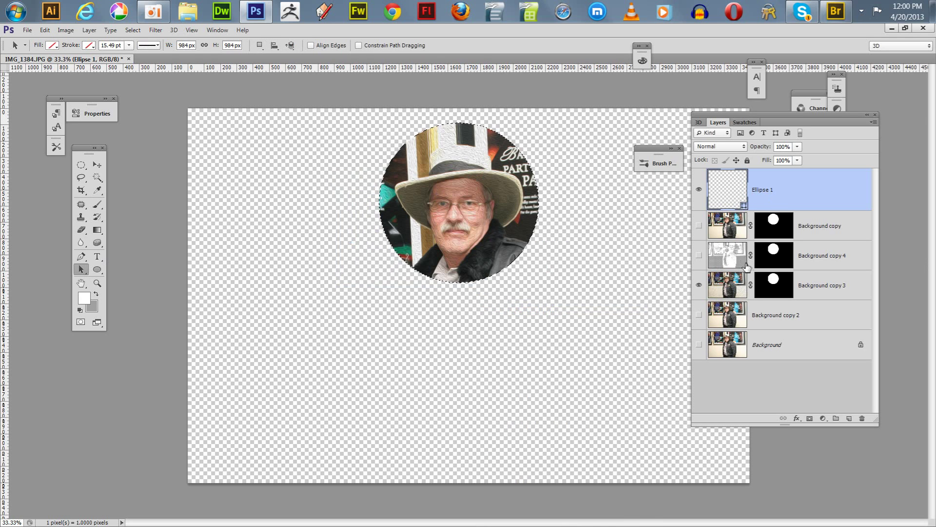
pyautogui.click(763, 314)
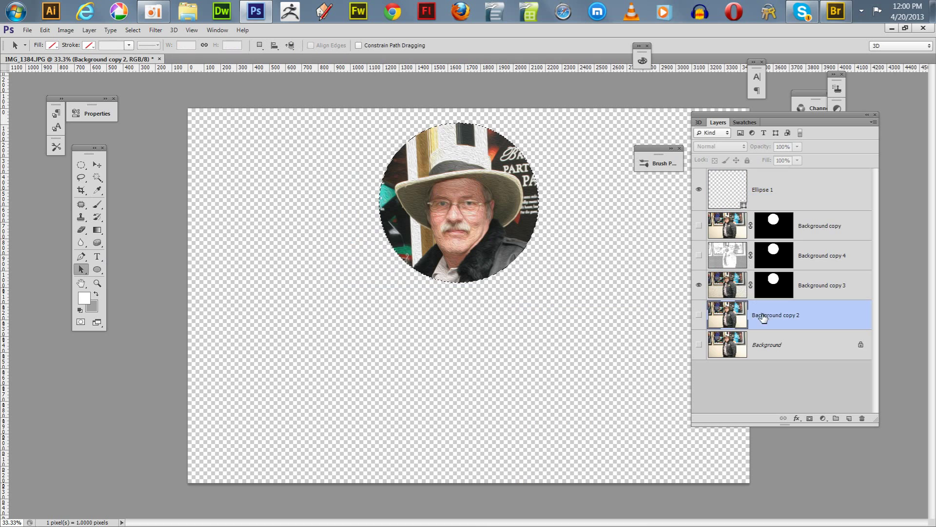
pyautogui.click(698, 284)
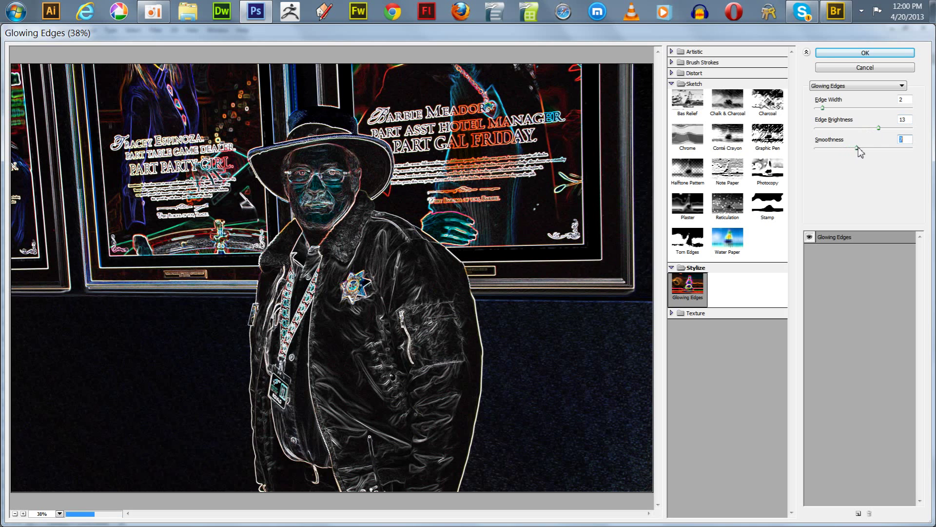
# Apply Glowing Edges to Background copy 2 with edge width 2, edge brightness 13 and smoothness 1, and hide that layer.
pyautogui.moveTo(858, 150); pyautogui.dragTo(836, 147)
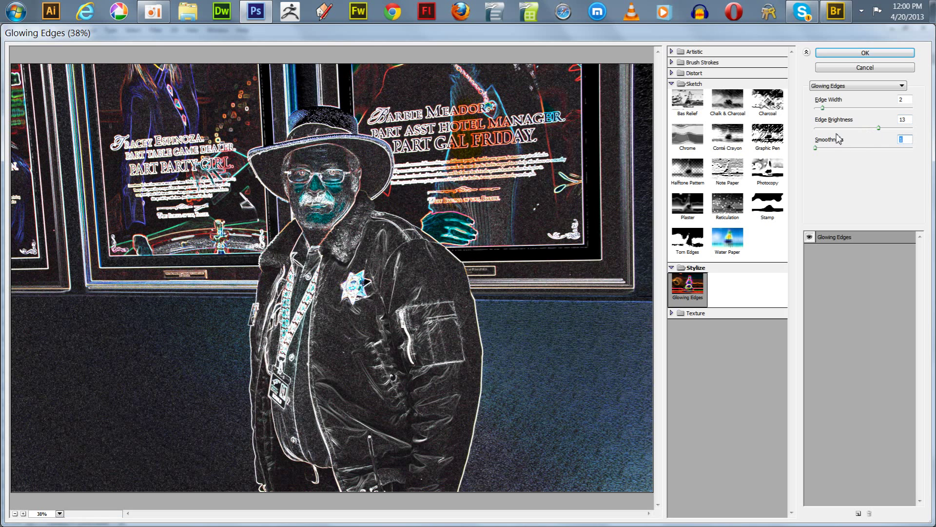
pyautogui.click(842, 53)
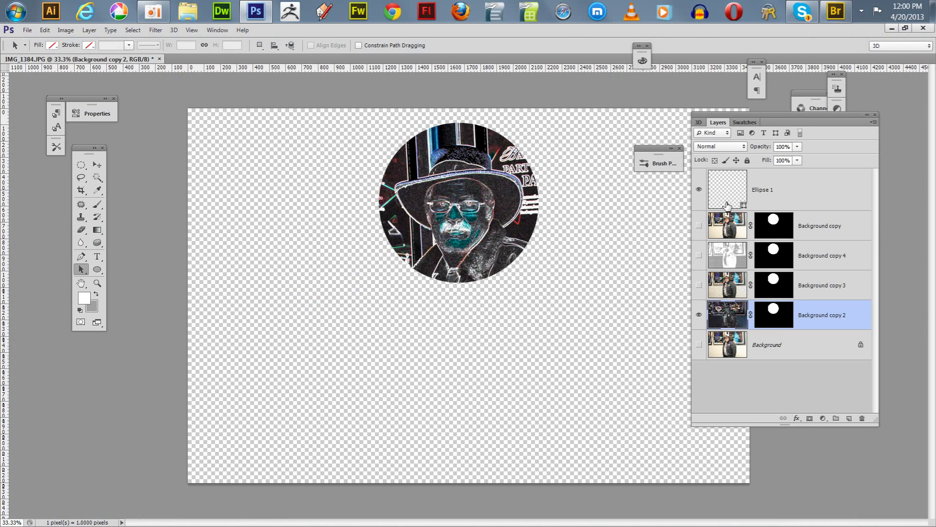
pyautogui.click(699, 315)
# Mask the lowest photo layer with a selection made from the Ellipse 1 circle at 0 px feather.
pyautogui.click(760, 192)
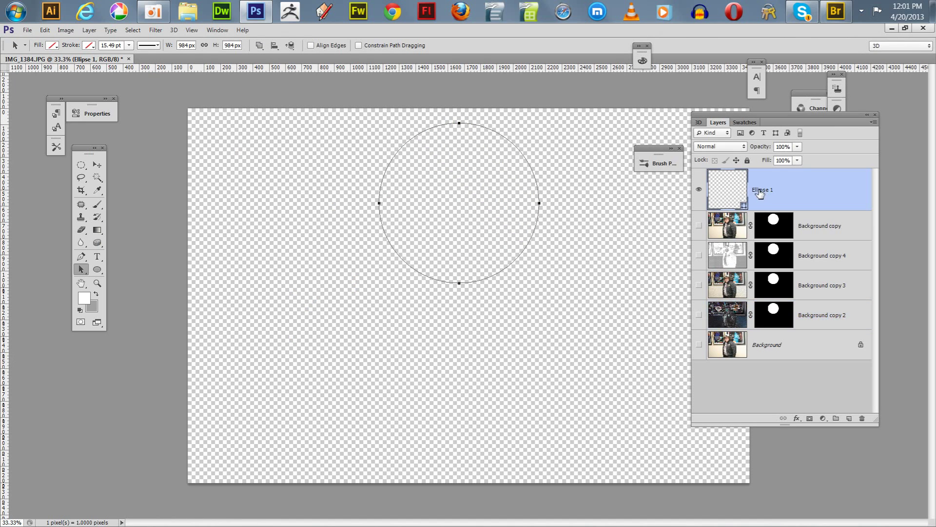
pyautogui.rightClick(495, 274)
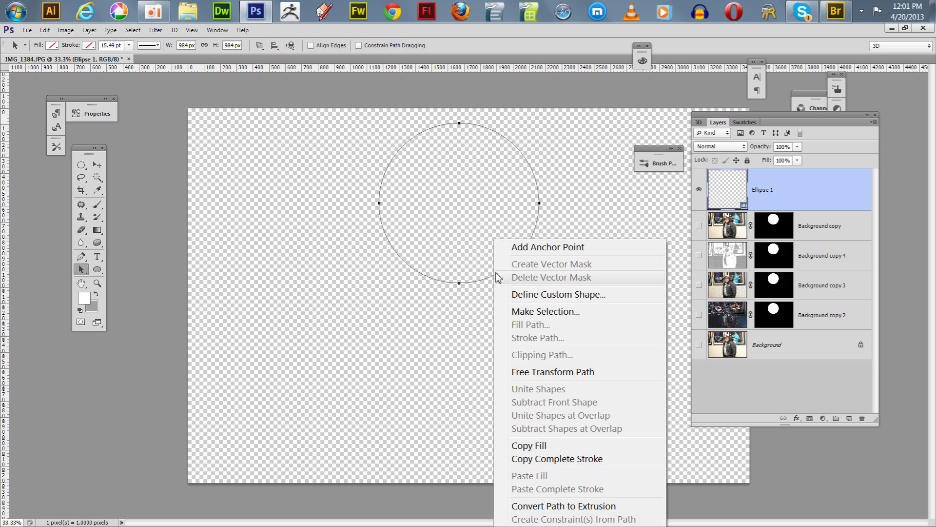
pyautogui.click(530, 312)
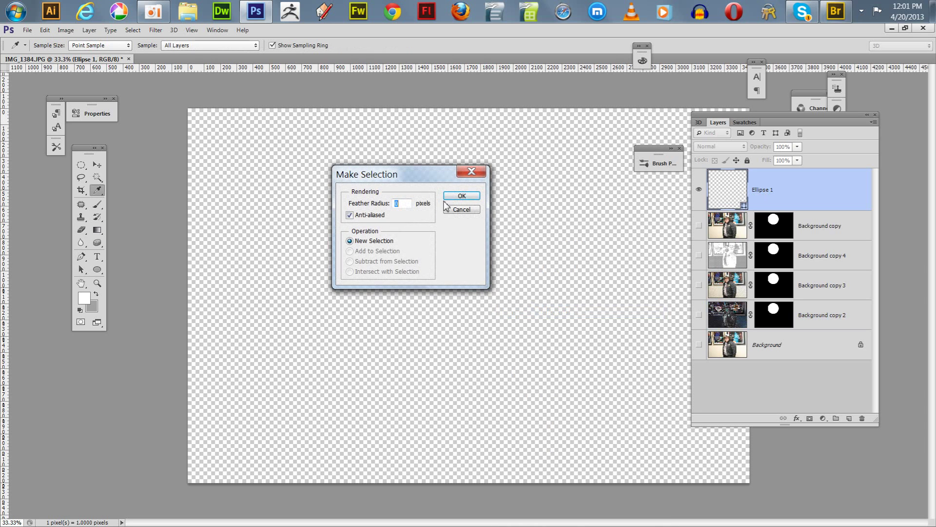
pyautogui.click(461, 195)
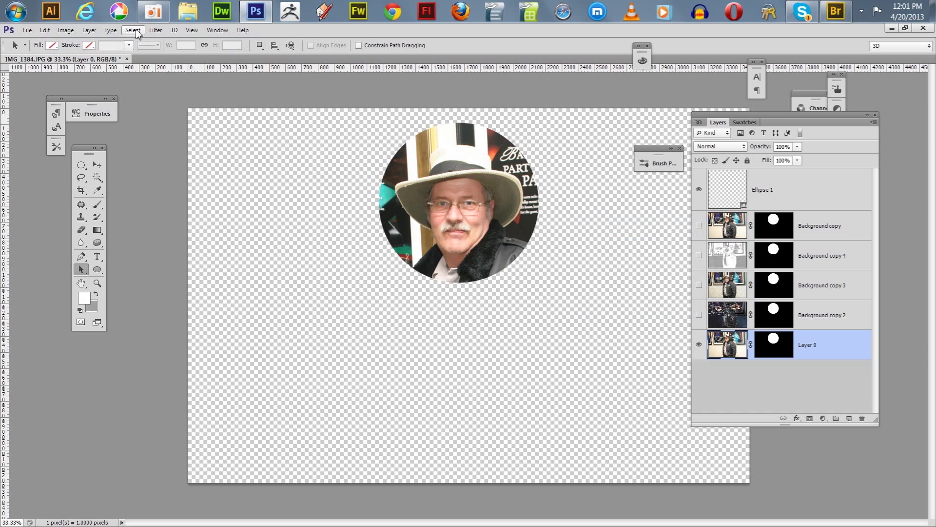
# Apply a high-contrast image adjustment to the masked photo on Layer 0.
pyautogui.click(90, 30)
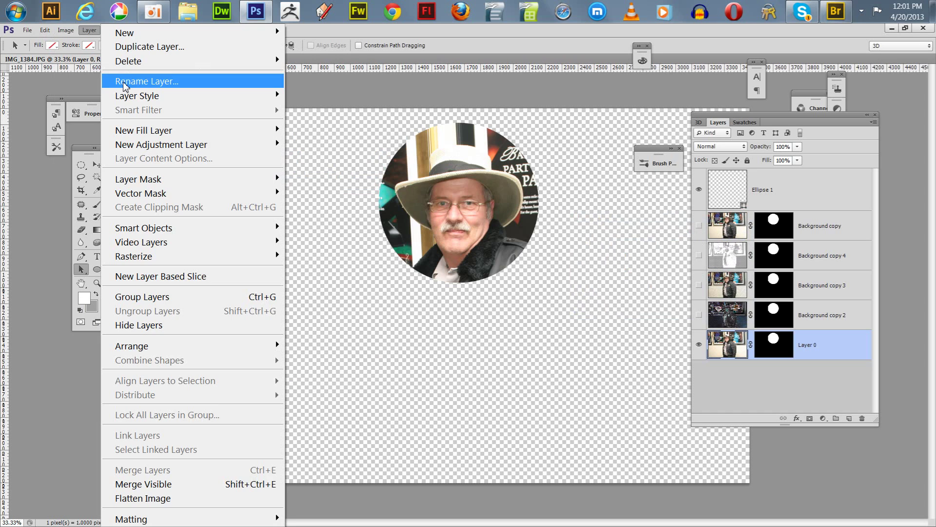
pyautogui.moveTo(44, 29)
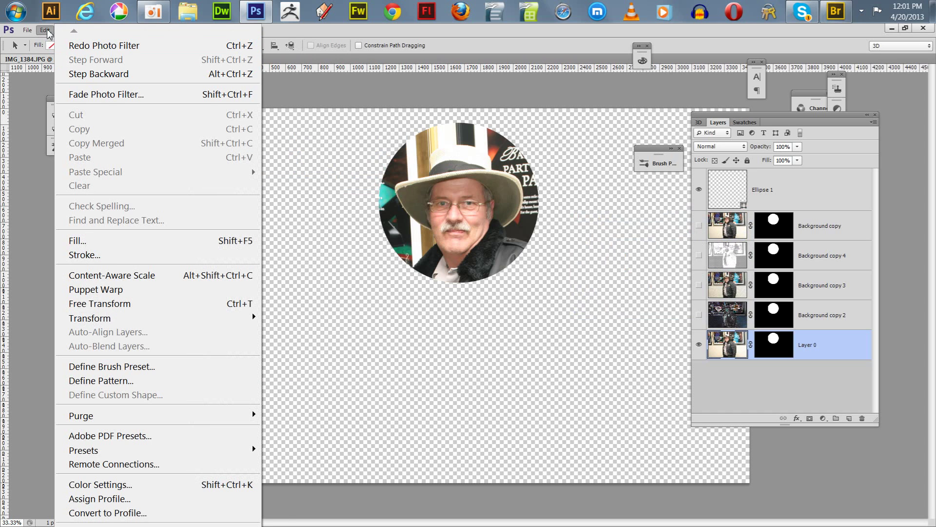
pyautogui.click(288, 39)
pyautogui.click(65, 30)
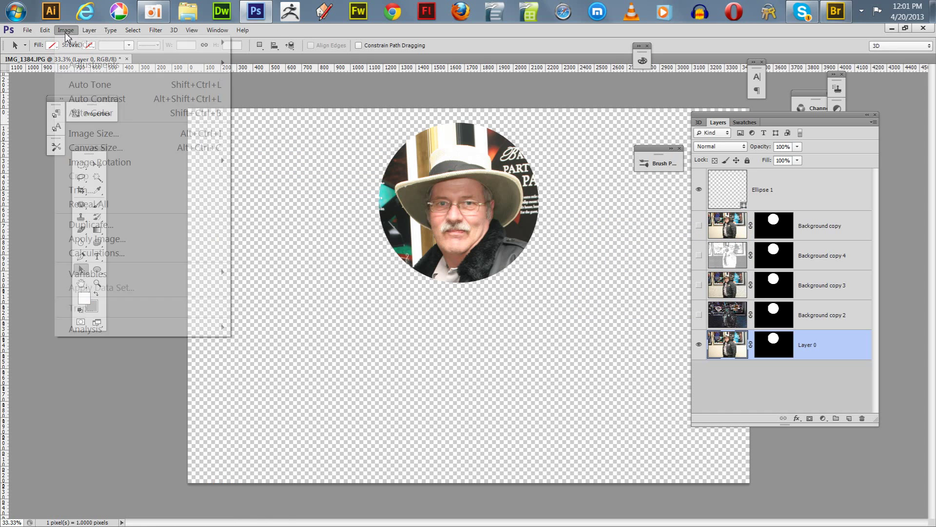
pyautogui.moveTo(108, 72)
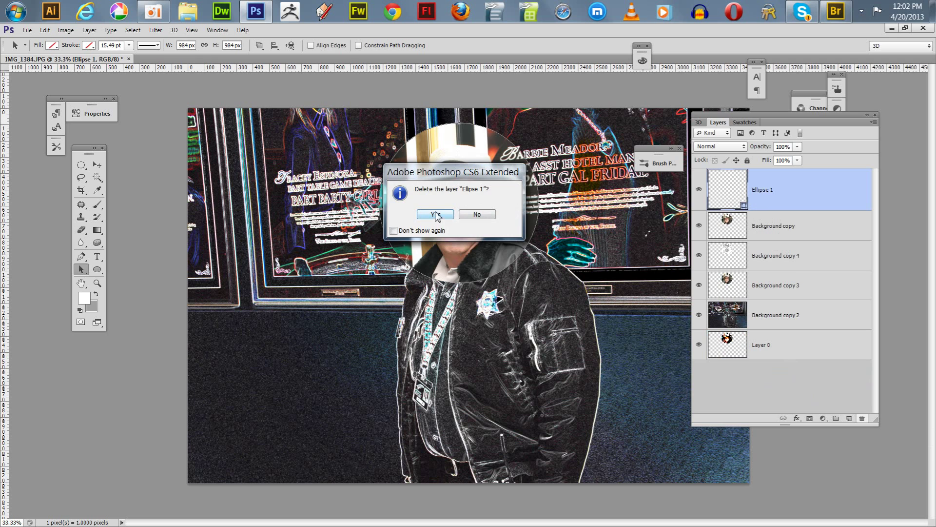
# Undo the deletion of the Ellipse 1 layer and step back until the circle mask on Background copy 2 is restored.
pyautogui.press('Return')
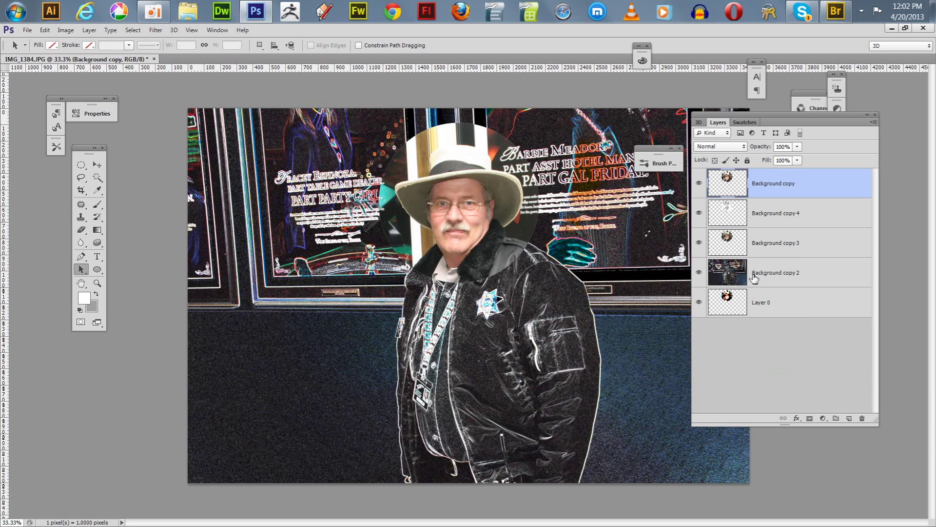
pyautogui.hotkey('ctrl', 'z')
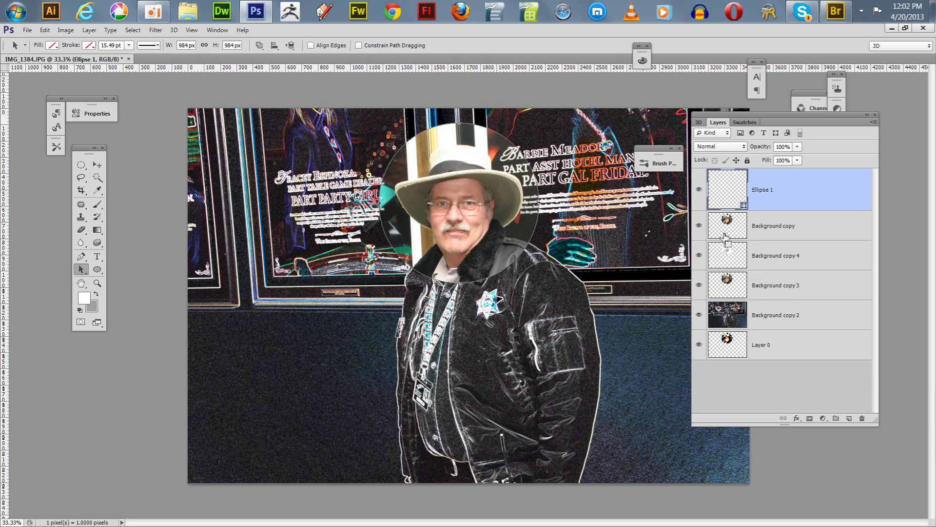
pyautogui.hotkey('ctrl', 'alt', 'z')
pyautogui.hotkey('ctrl', 'alt', 'z')
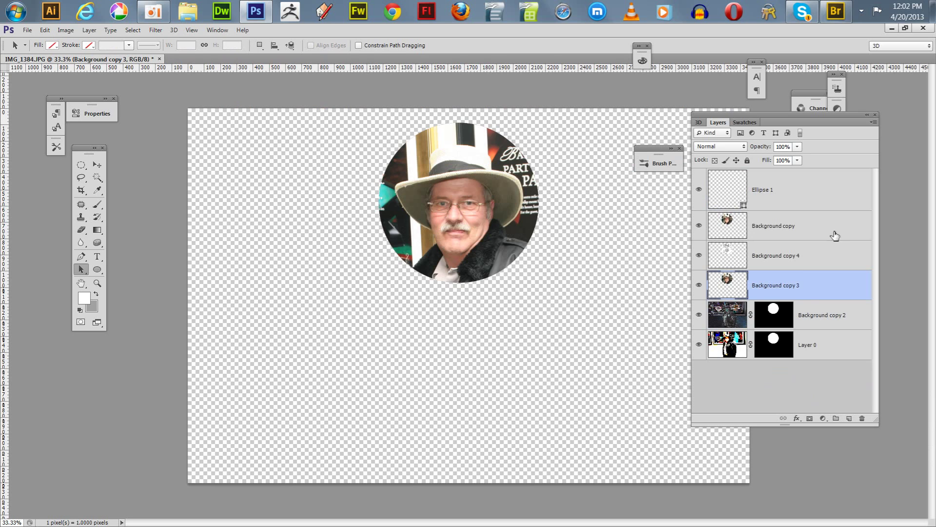
# Apply the circle layer mask of Background copy 2 permanently to its layer.
pyautogui.click(782, 318)
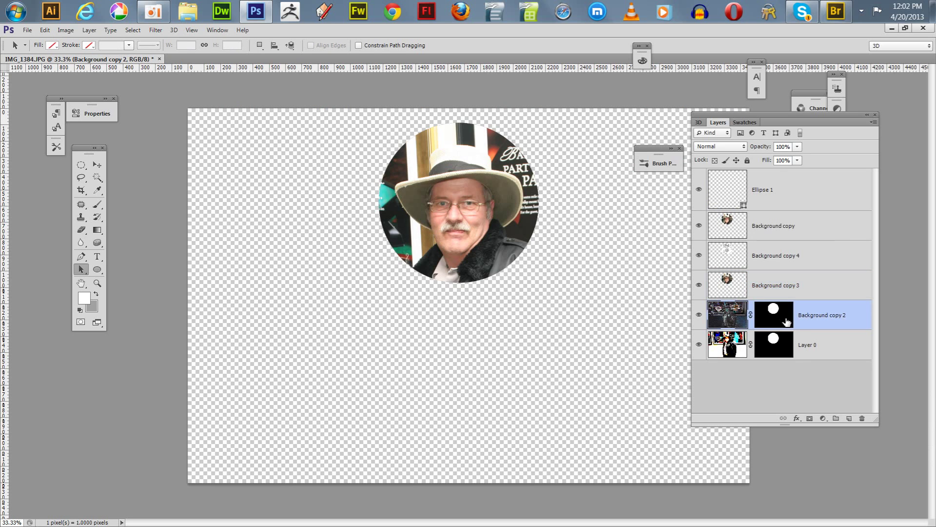
pyautogui.rightClick(777, 323)
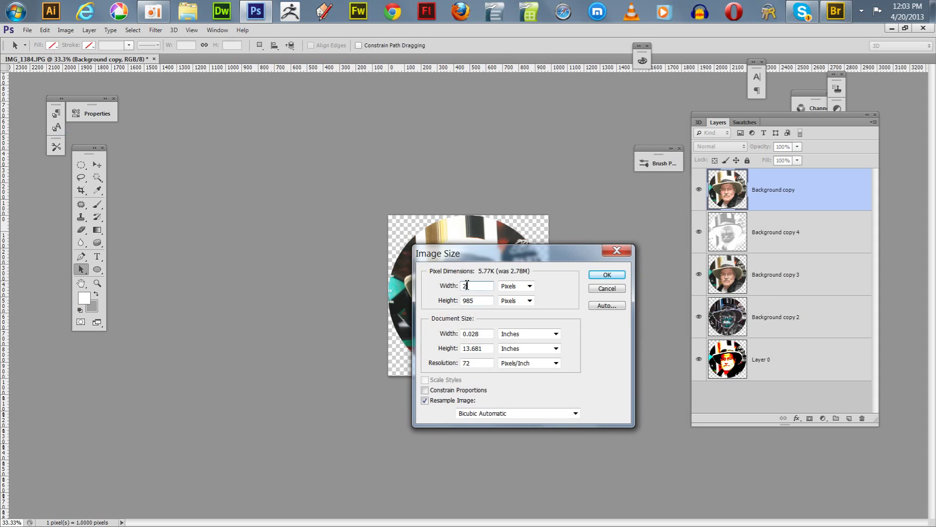
# Resize the image to a width of 250 pixels and a height of 250 pixels.
pyautogui.write('50')
pyautogui.moveTo(477, 303); pyautogui.dragTo(429, 302)
pyautogui.write('250')
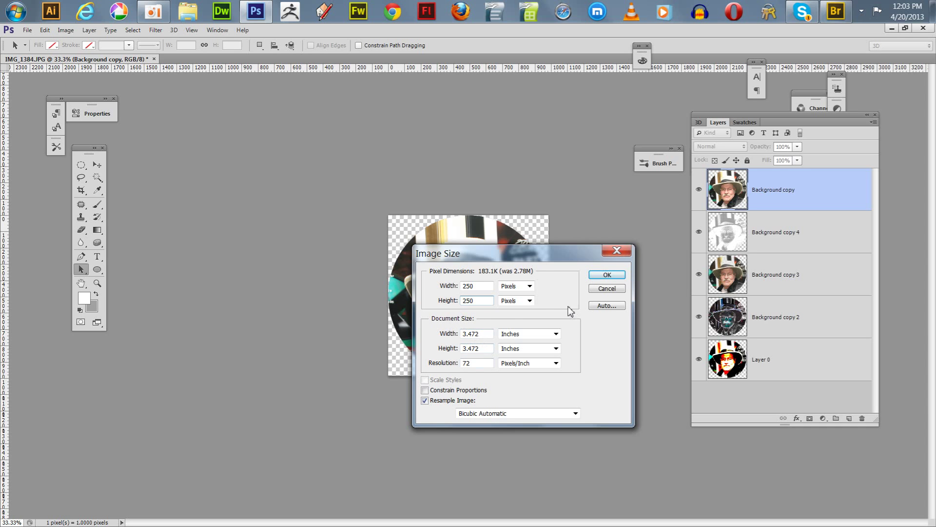
pyautogui.click(602, 275)
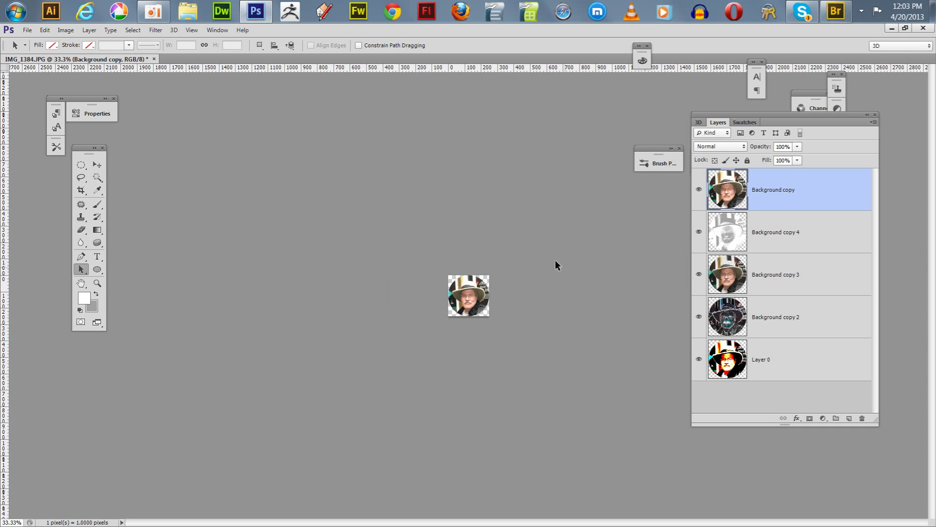